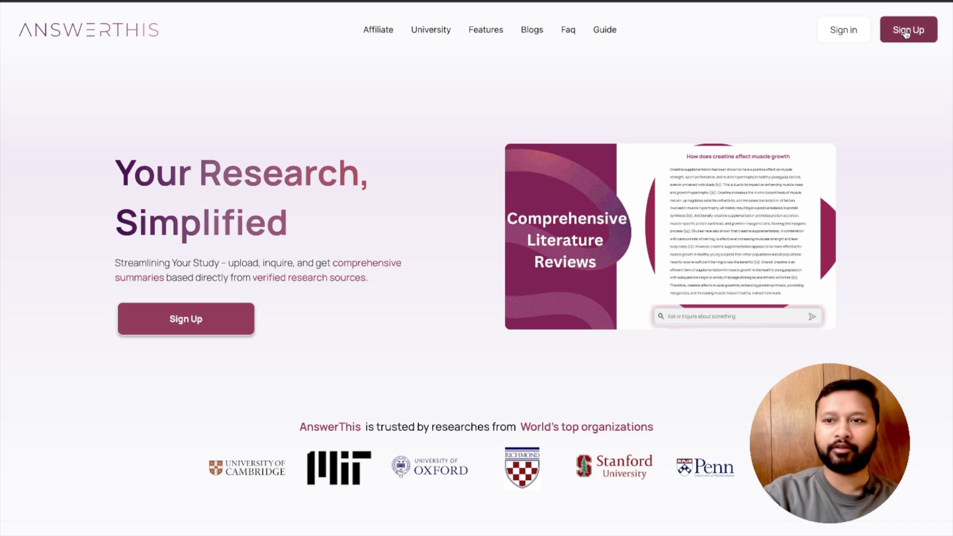
Sign up from the landing page and look over the popular and researcher tools on the home page.
left_click(174, 328)
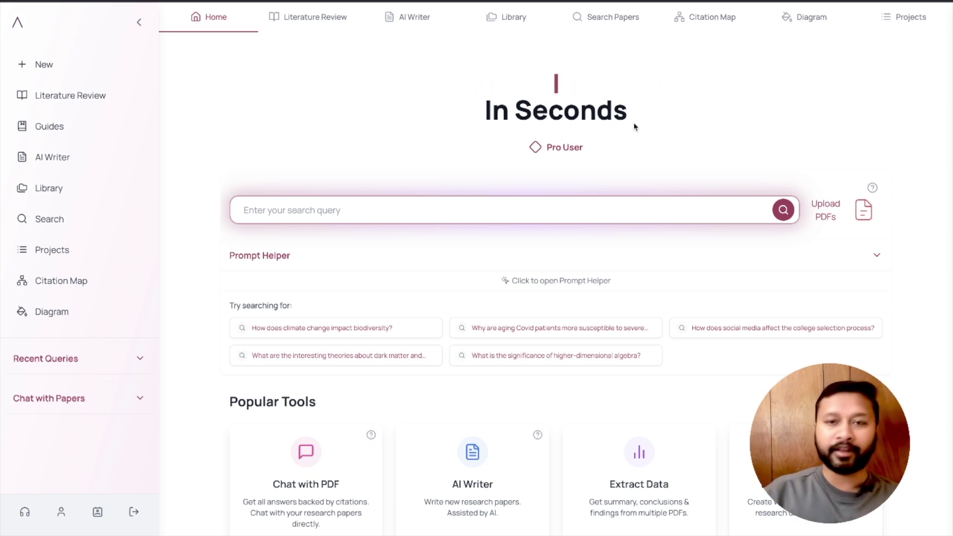
scroll(441, 105, "down", 5)
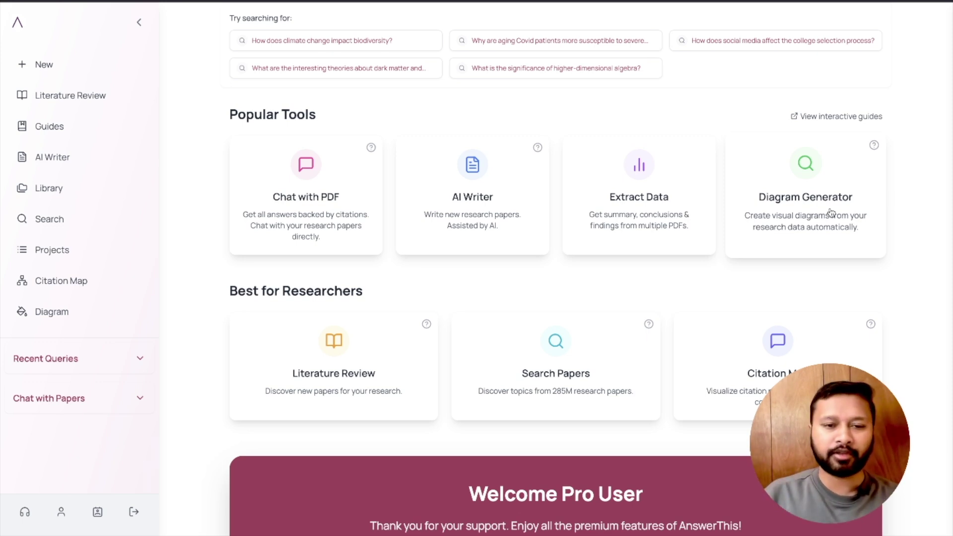
scroll(831, 213, "down", 3)
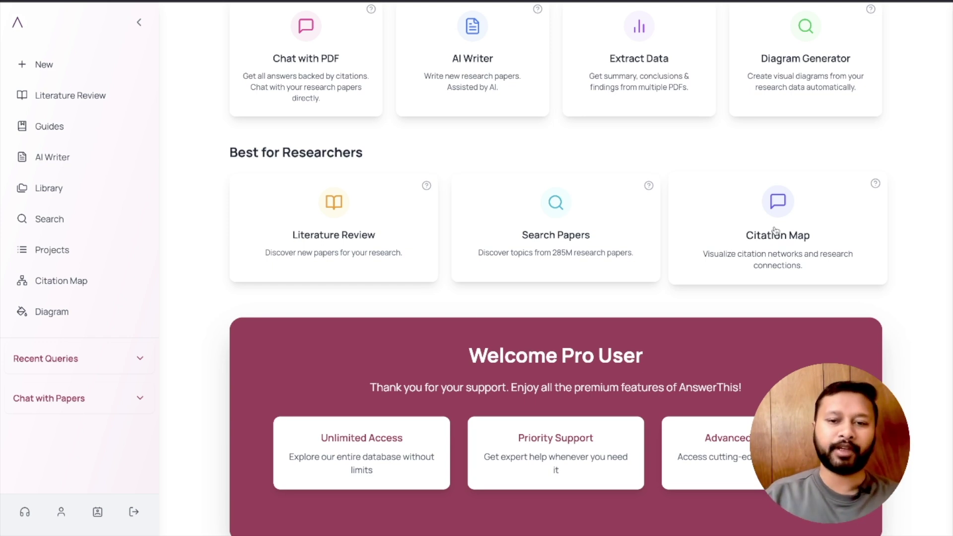
scroll(776, 231, "down", 3)
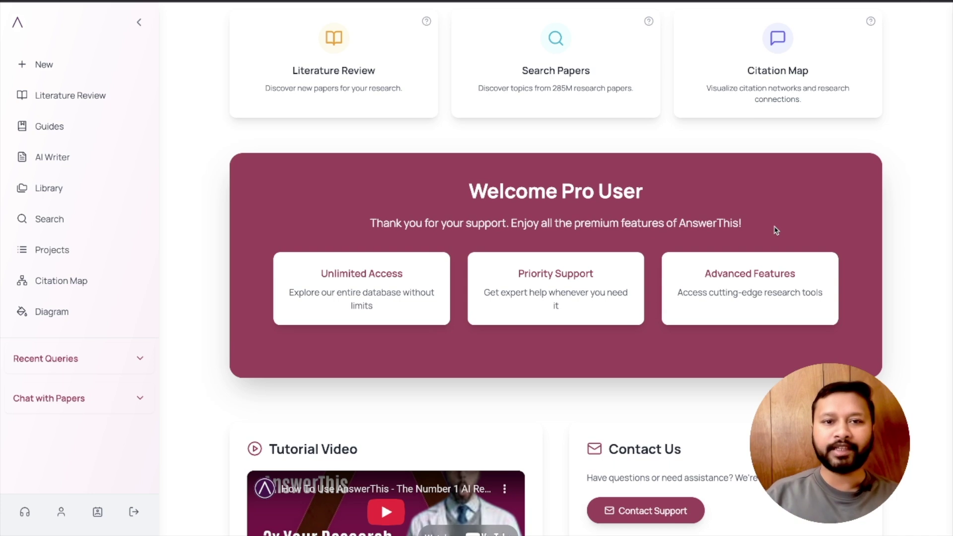
scroll(470, 225, "up", 5)
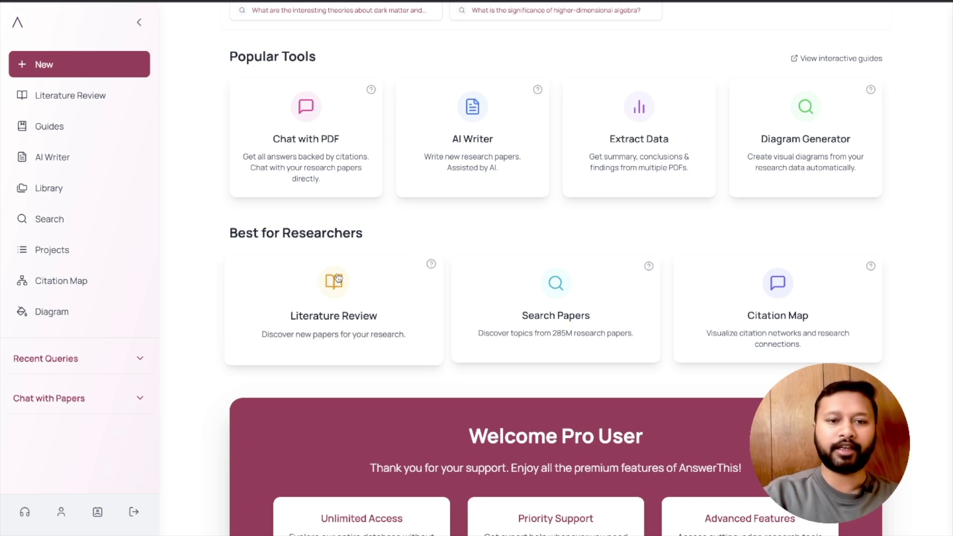
In Literature Review, expand the Prompt Helper and submit the query "amyloid protein for cardiac diseases" to open its search filters.
left_click(84, 102)
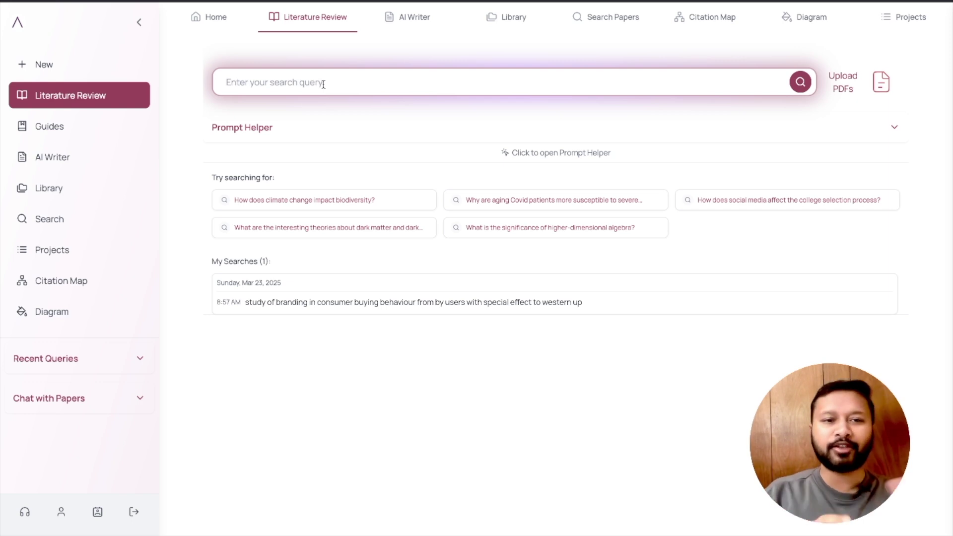
left_click(258, 125)
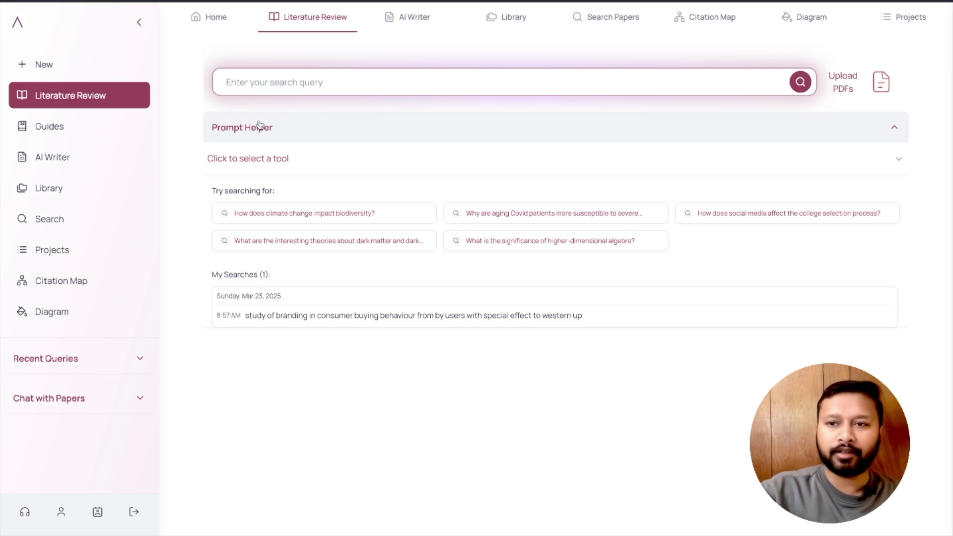
left_click(254, 84)
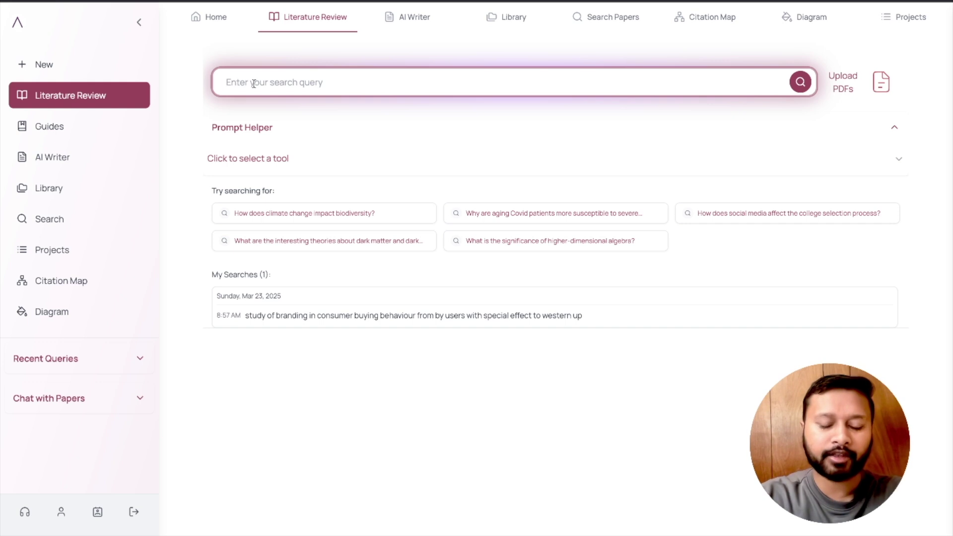
type("amyloid protein for cardiac diseases")
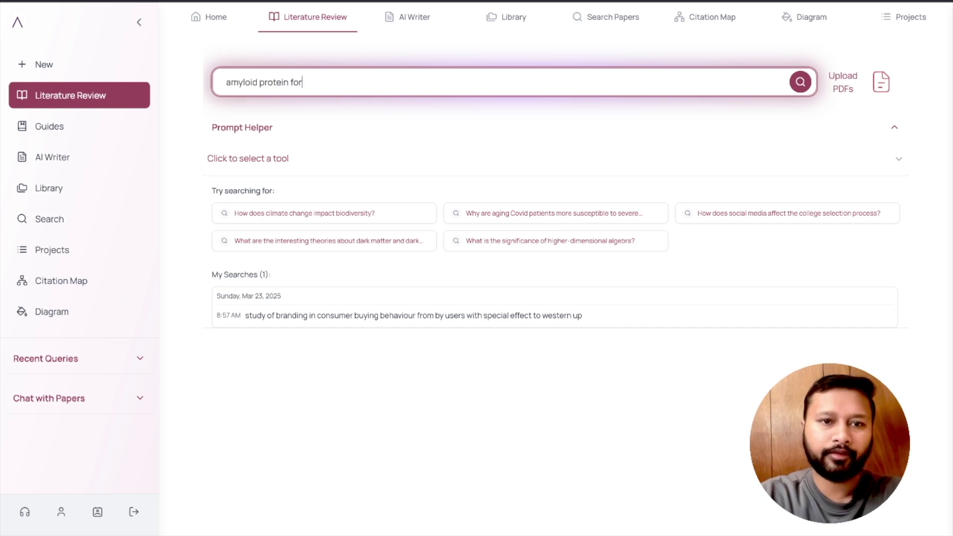
left_click(802, 83)
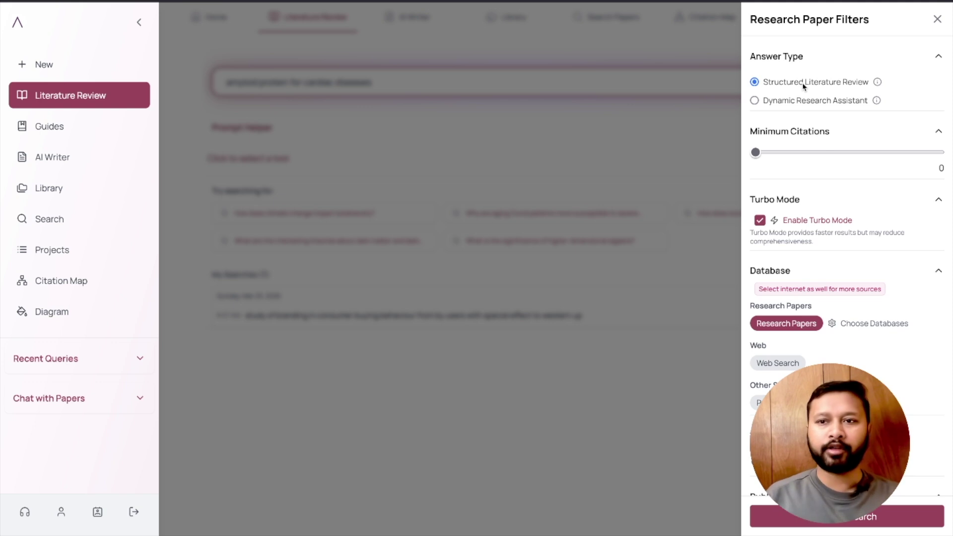
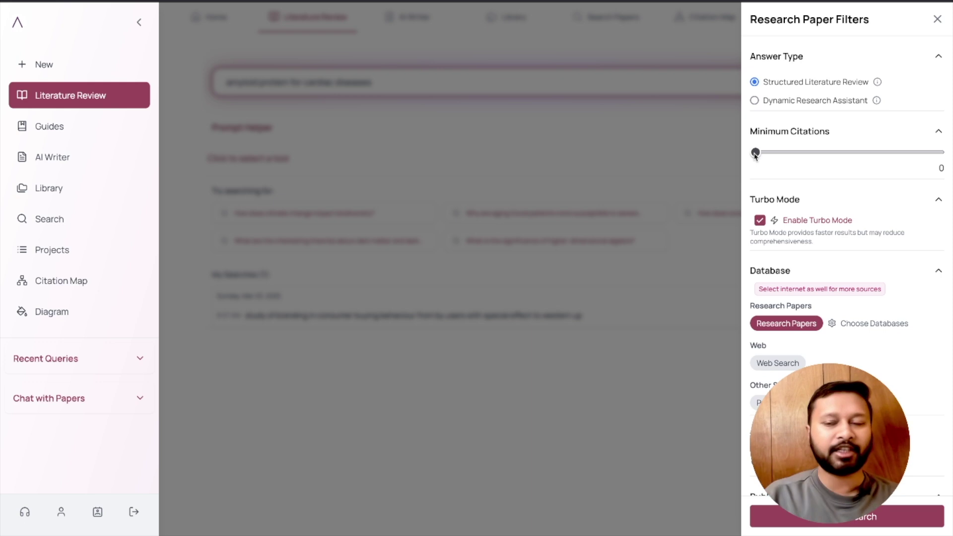
Set minimum citations to 3 and publication dates from 01/04/2015 to 01/04/2025, and run the search.
left_click_drag(755, 155, 784, 154)
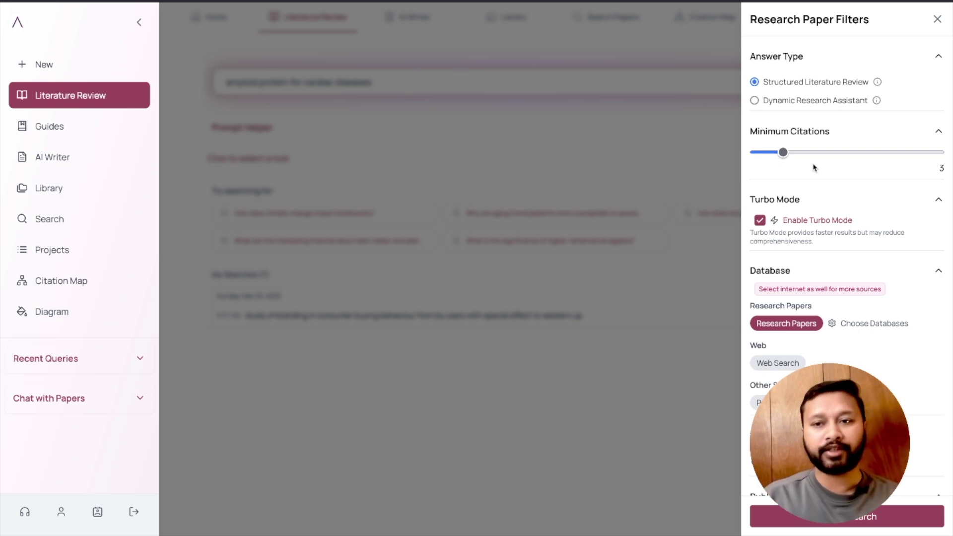
scroll(814, 167, "down", 2)
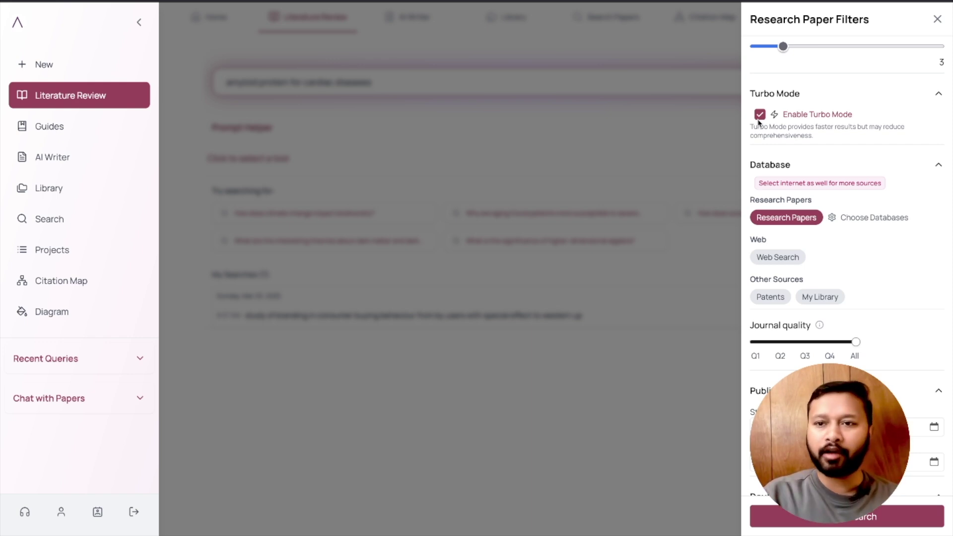
scroll(784, 168, "down", 1)
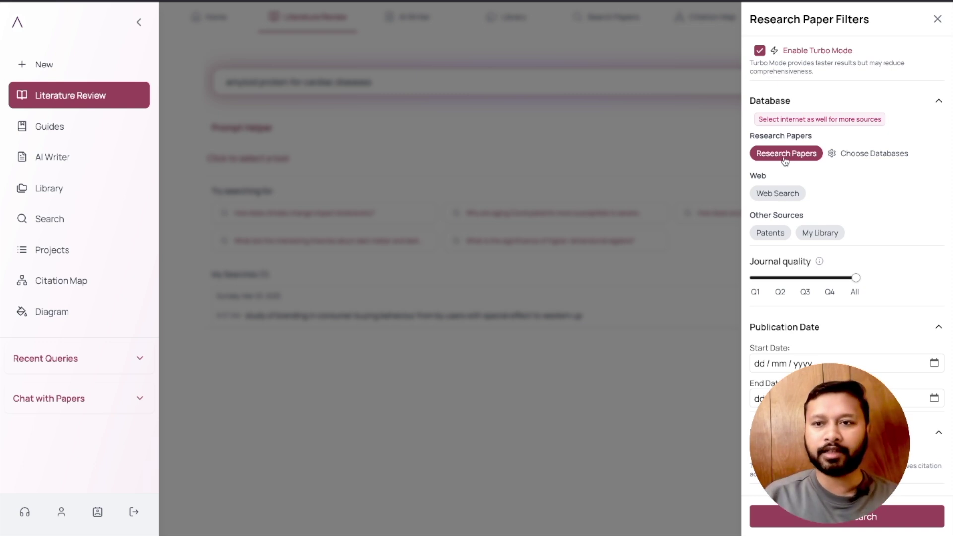
scroll(786, 157, "down", 1)
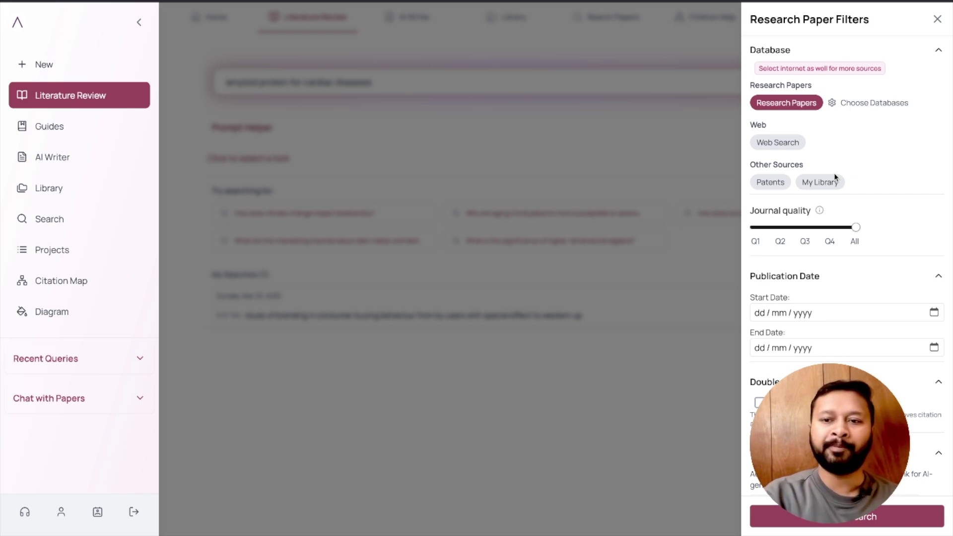
scroll(807, 254, "down", 1)
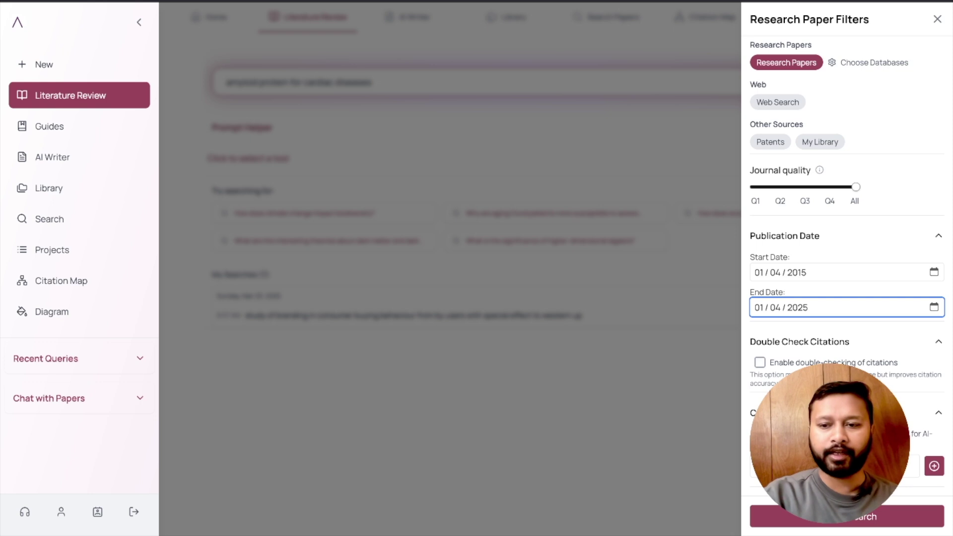
left_click(842, 522)
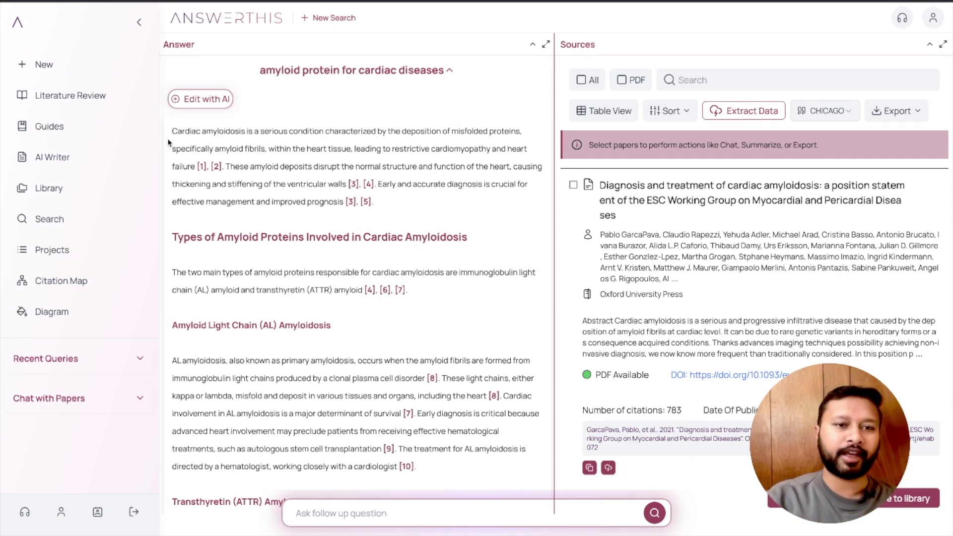
Read through the generated literature review on cardiac amyloidosis, from its introduction down to the reference list.
scroll(391, 214, "down", 2)
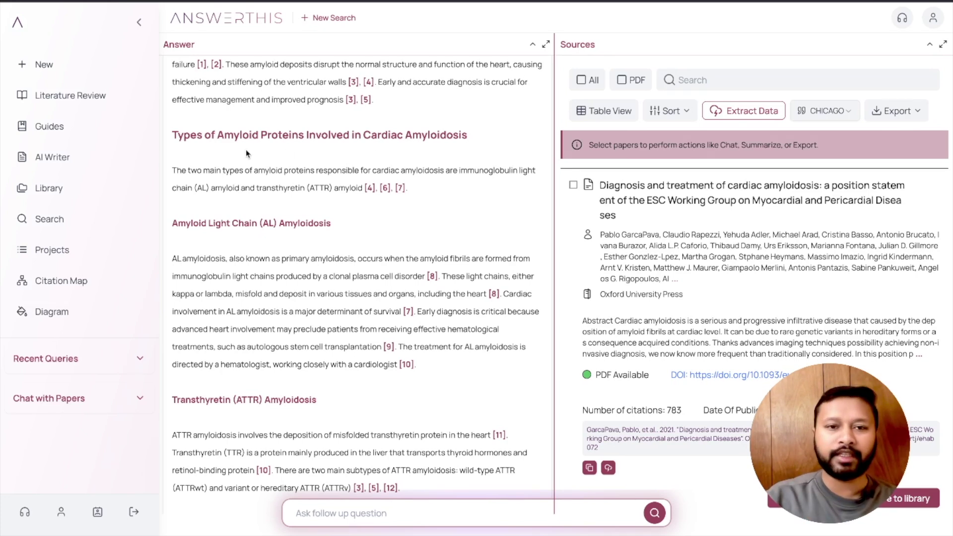
scroll(246, 150, "down", 1)
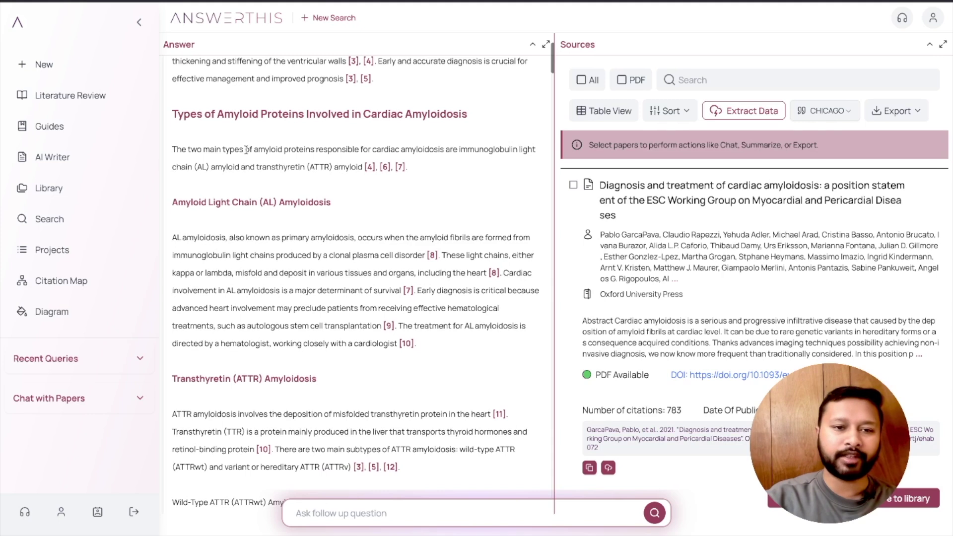
scroll(246, 150, "down", 3)
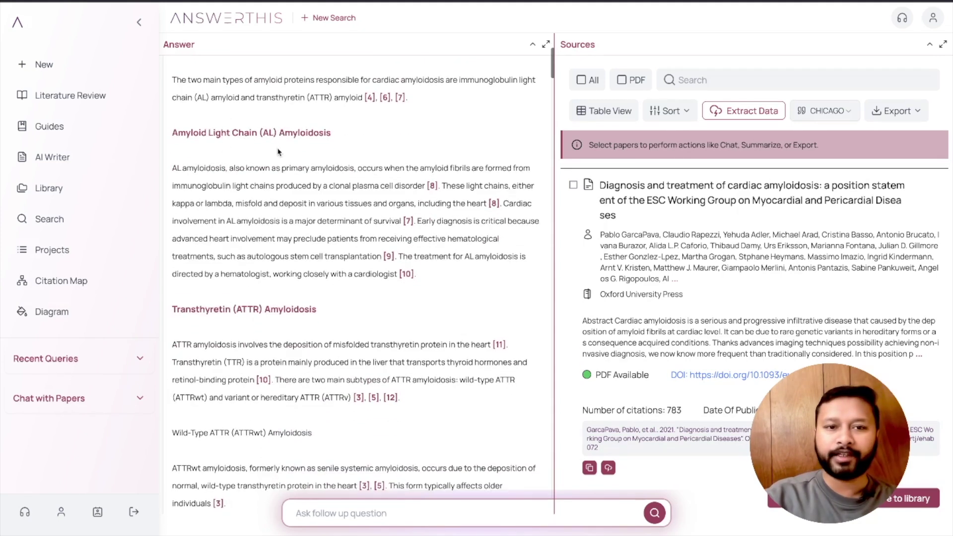
scroll(255, 248, "down", 4)
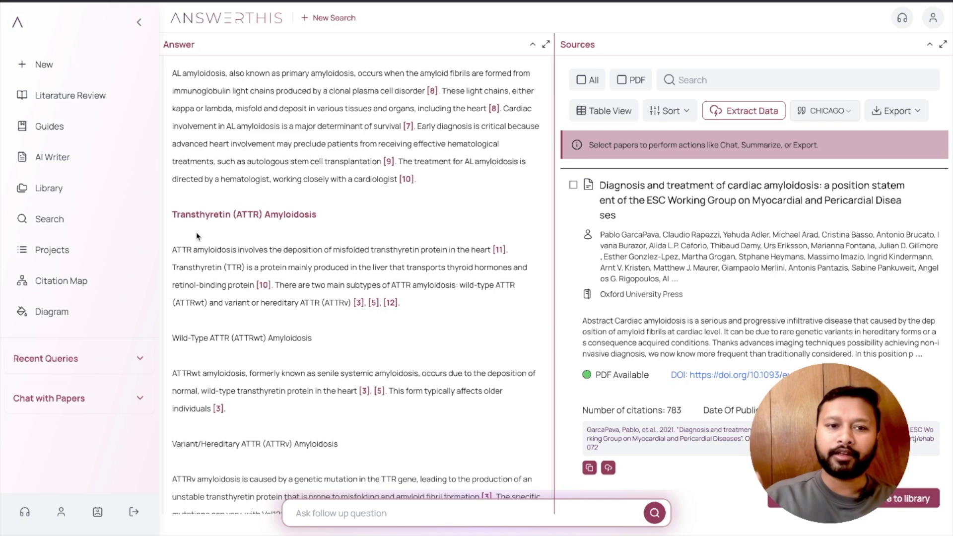
scroll(196, 231, "down", 3)
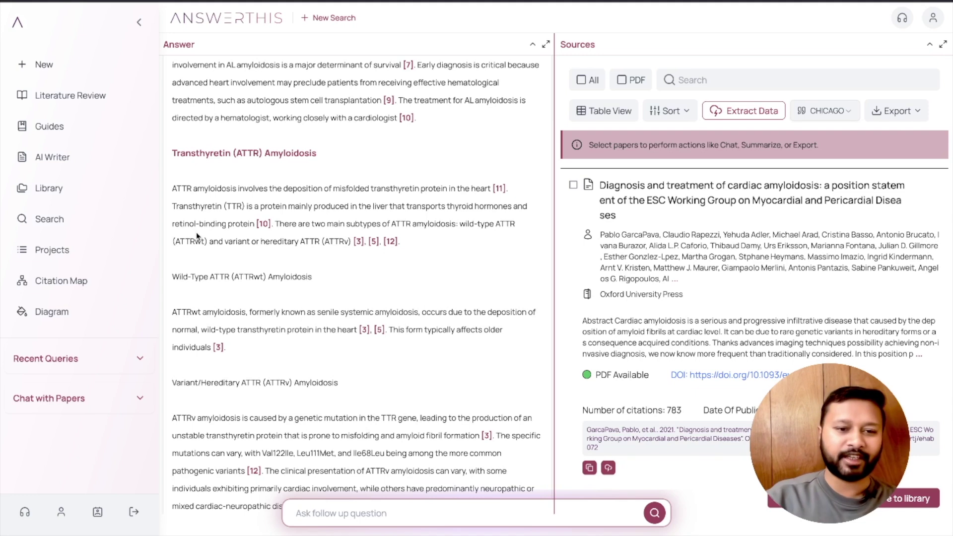
scroll(196, 231, "down", 10)
scroll(196, 236, "down", 3)
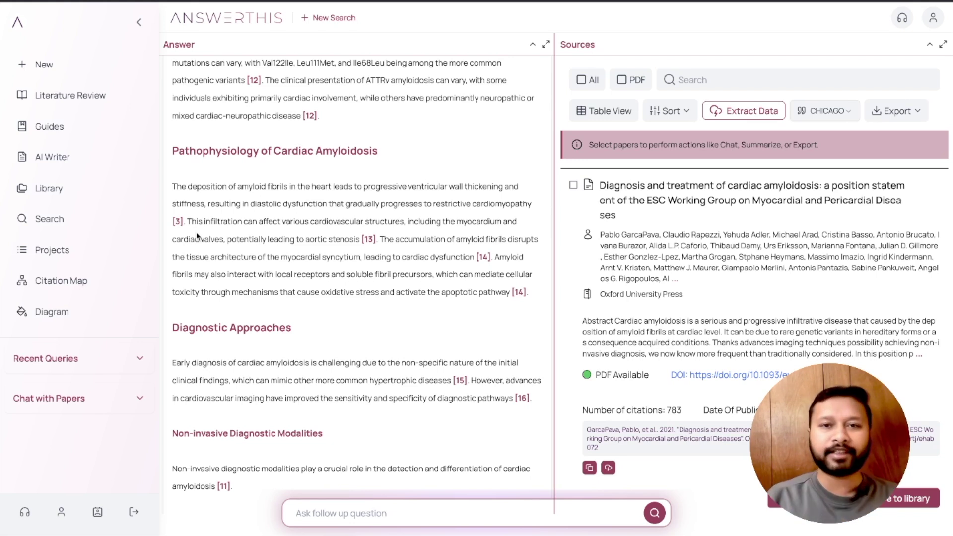
scroll(196, 232, "down", 8)
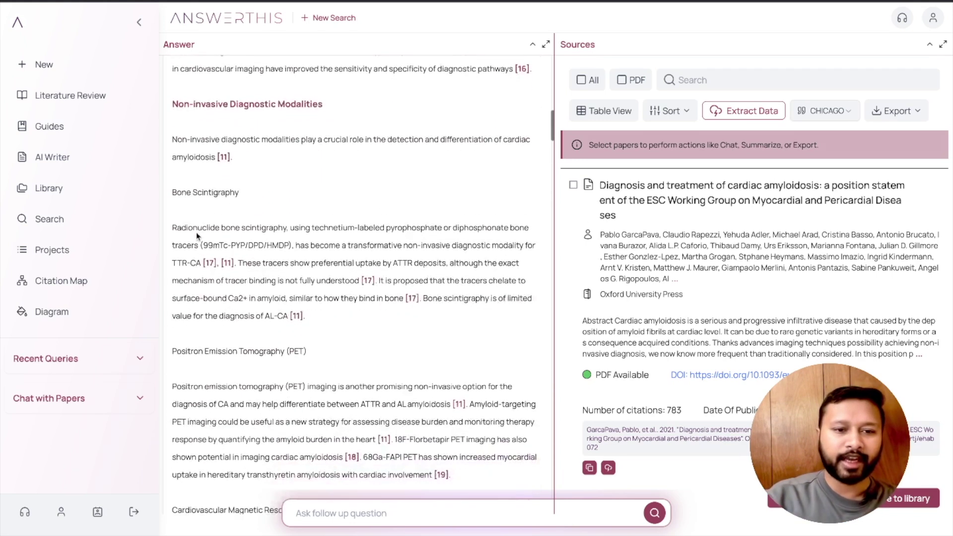
scroll(196, 231, "down", 9)
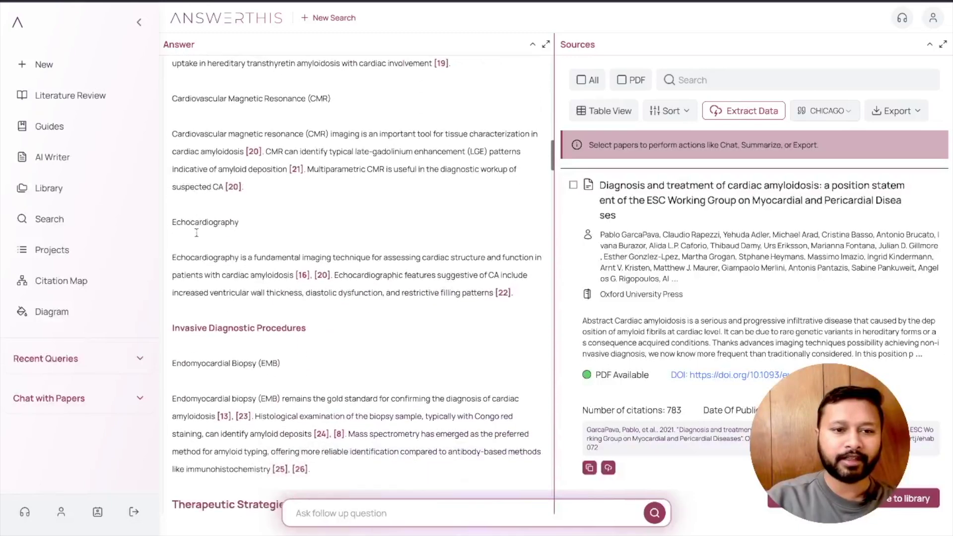
scroll(196, 232, "down", 15)
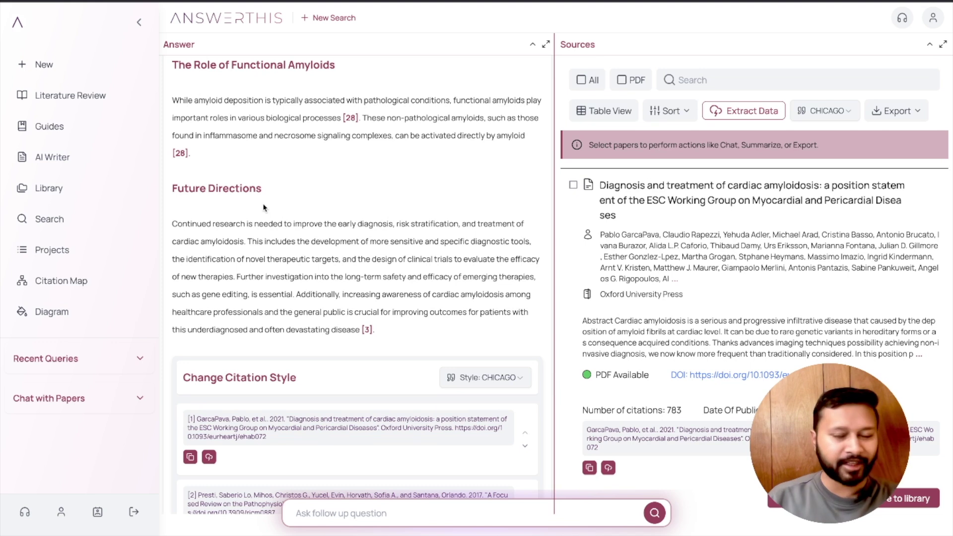
scroll(264, 208, "down", 5)
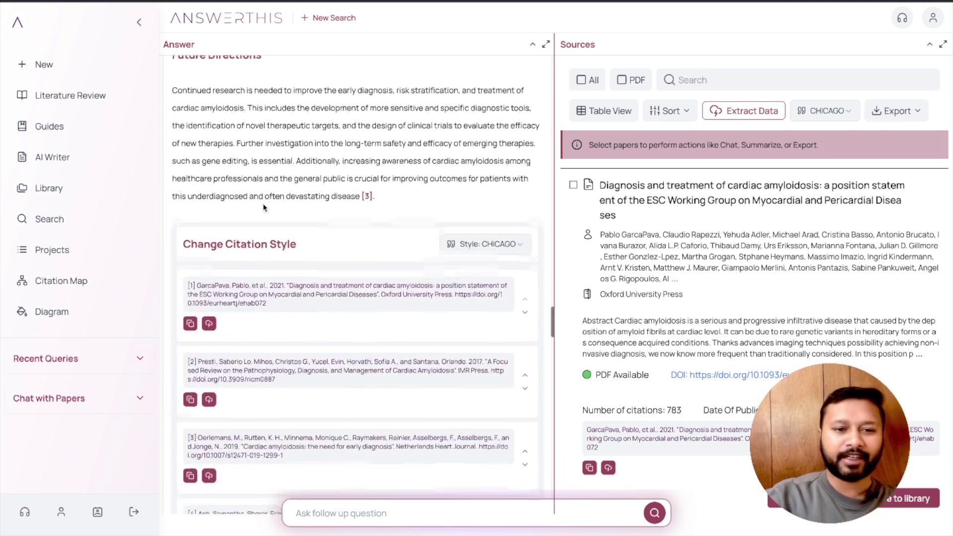
scroll(263, 204, "up", 10)
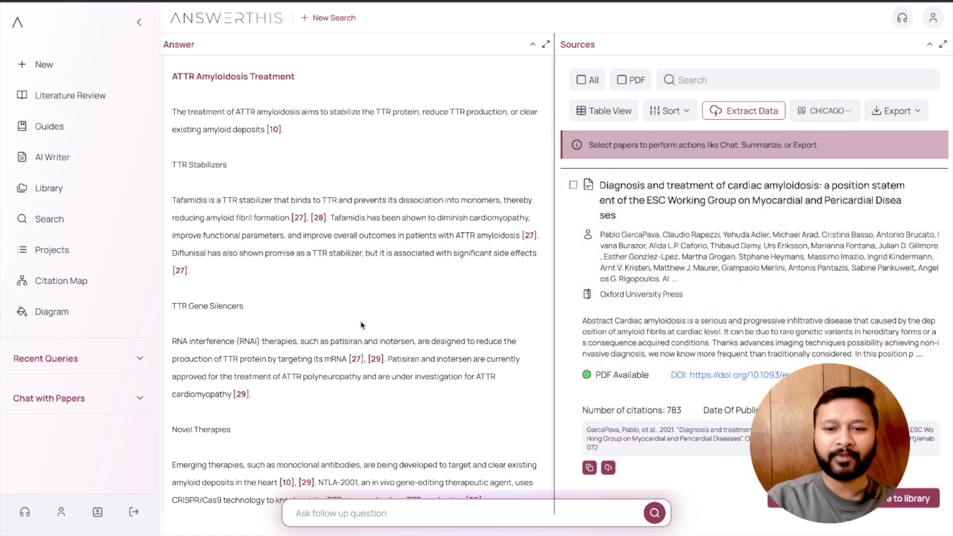
scroll(361, 322, "down", 7)
scroll(361, 322, "down", 15)
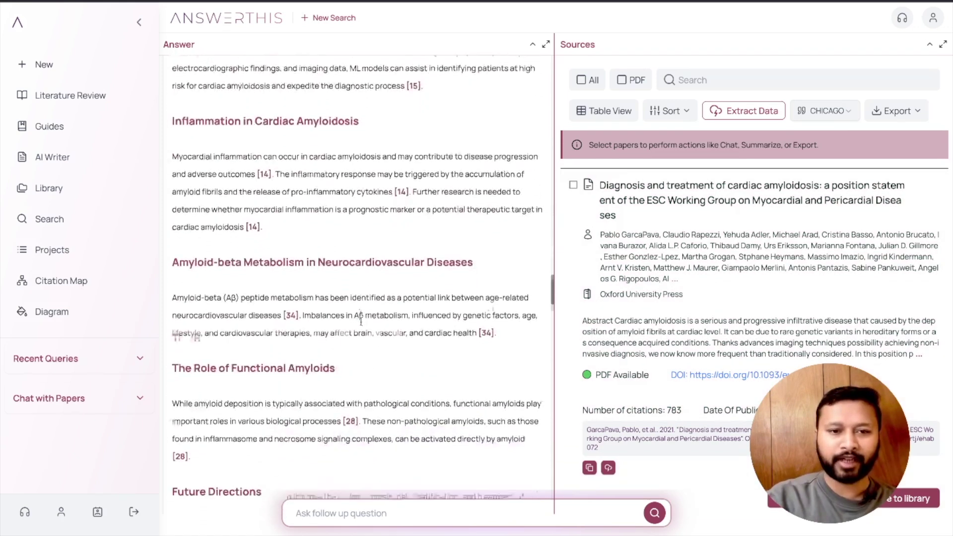
Change the review's citation style to APA and check the reference list and in-text citations.
scroll(361, 322, "up", 2)
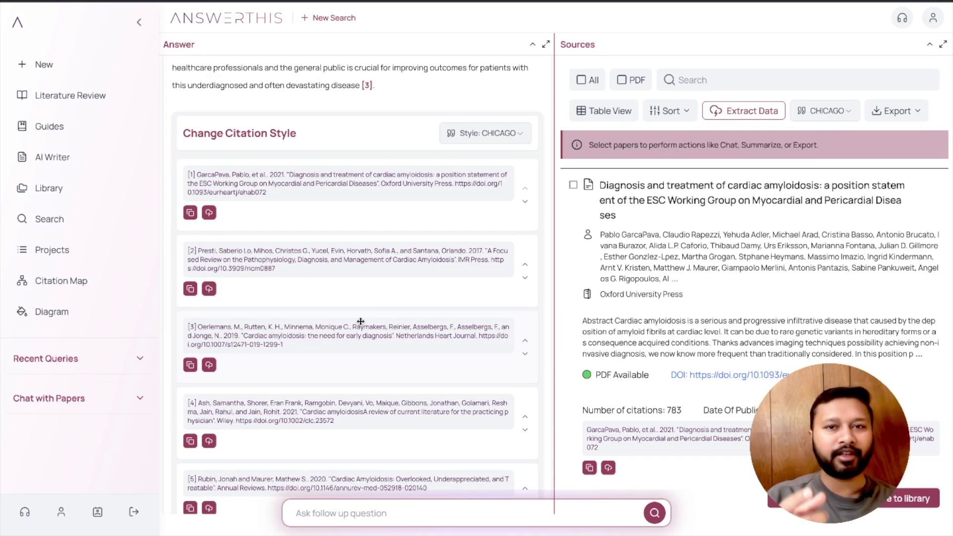
left_click(506, 138)
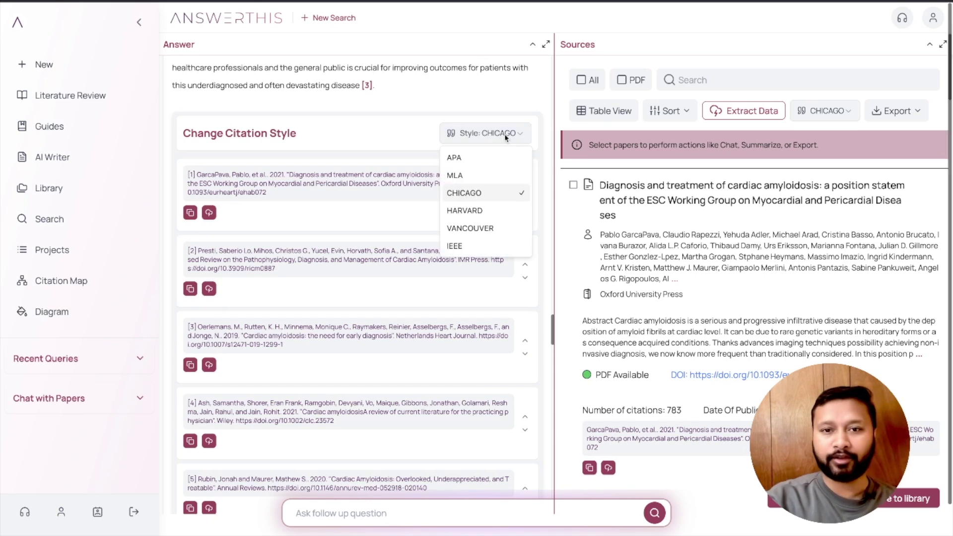
left_click(472, 166)
scroll(472, 264, "down", 5)
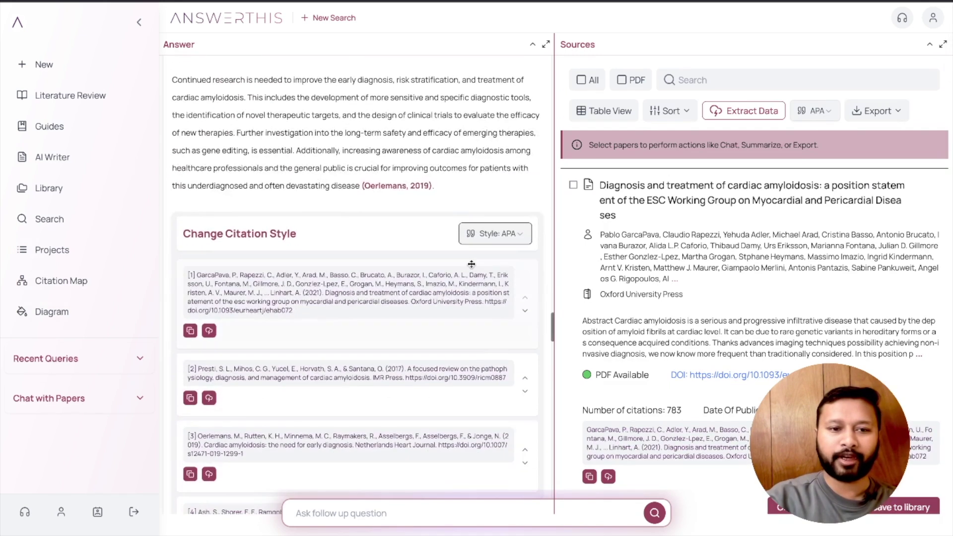
scroll(472, 265, "down", 5)
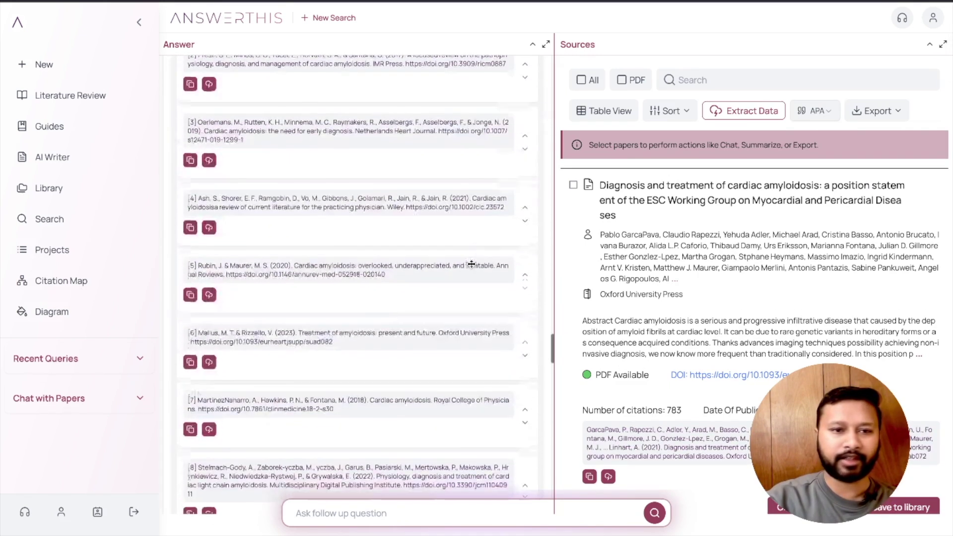
scroll(472, 264, "up", 20)
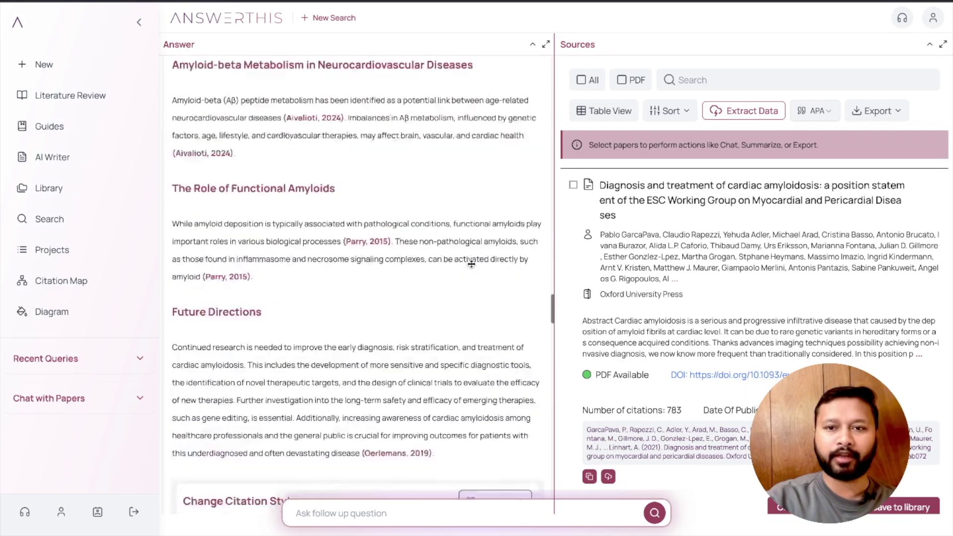
scroll(471, 265, "up", 10)
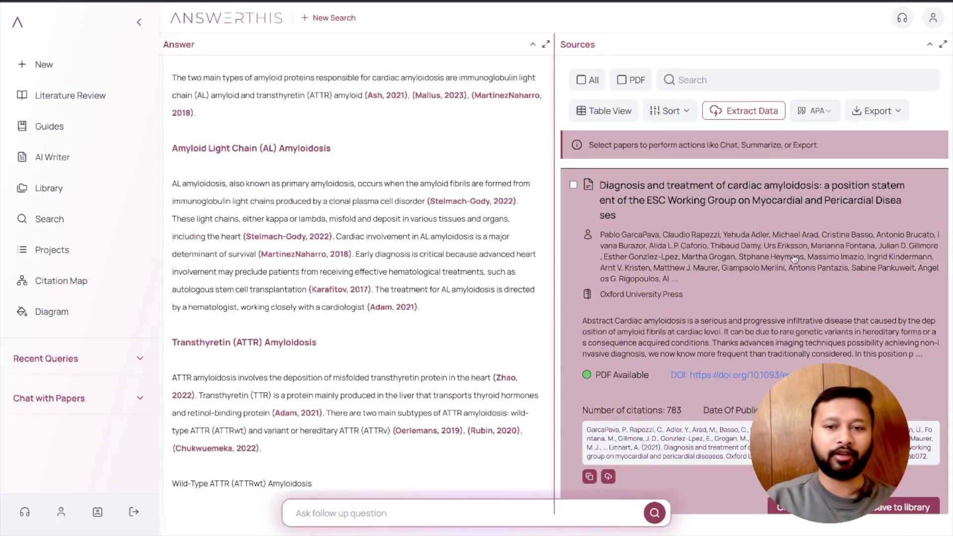
Look through the review's source papers, checking each one's abstract, PDF availability, citation count and publication date.
scroll(795, 259, "down", 1)
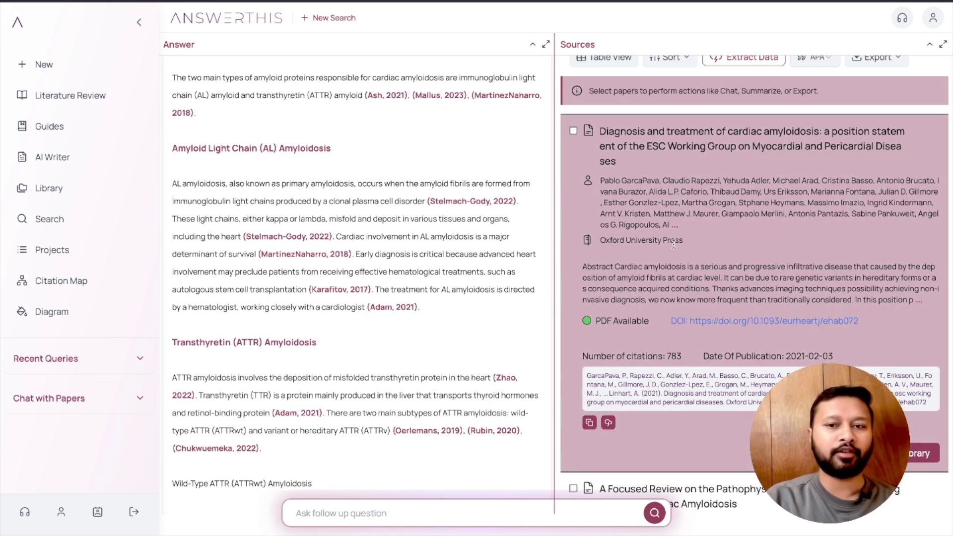
scroll(674, 244, "down", 5)
scroll(674, 246, "down", 7)
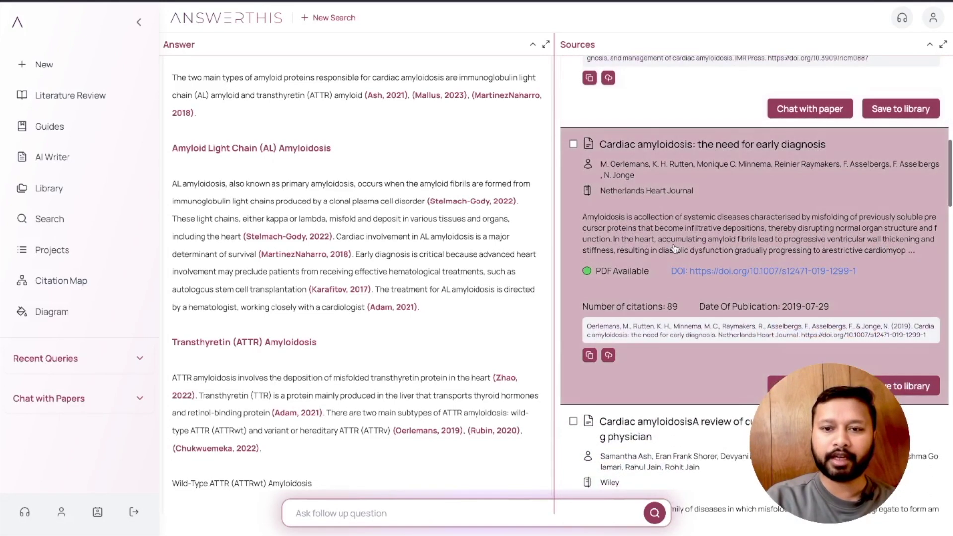
scroll(674, 249, "down", 1)
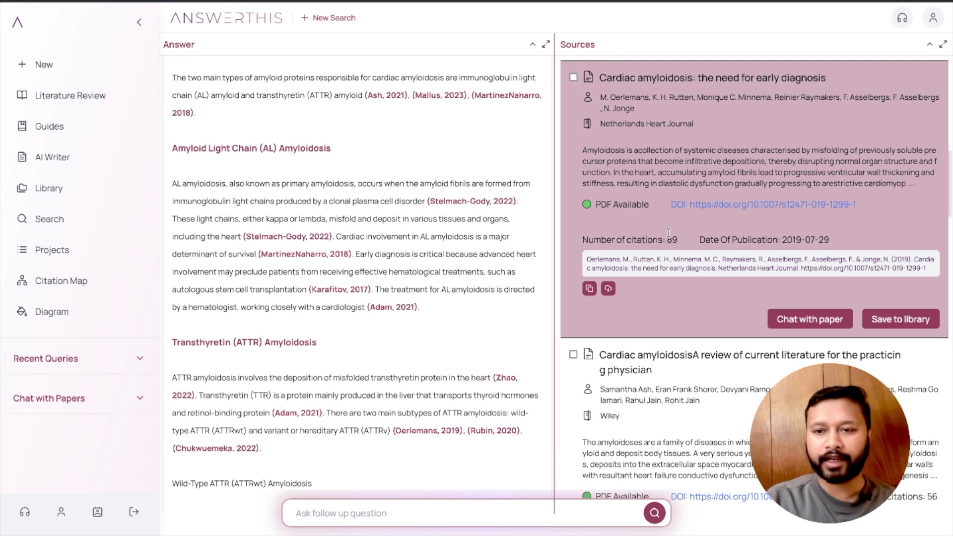
scroll(793, 240, "down", 4)
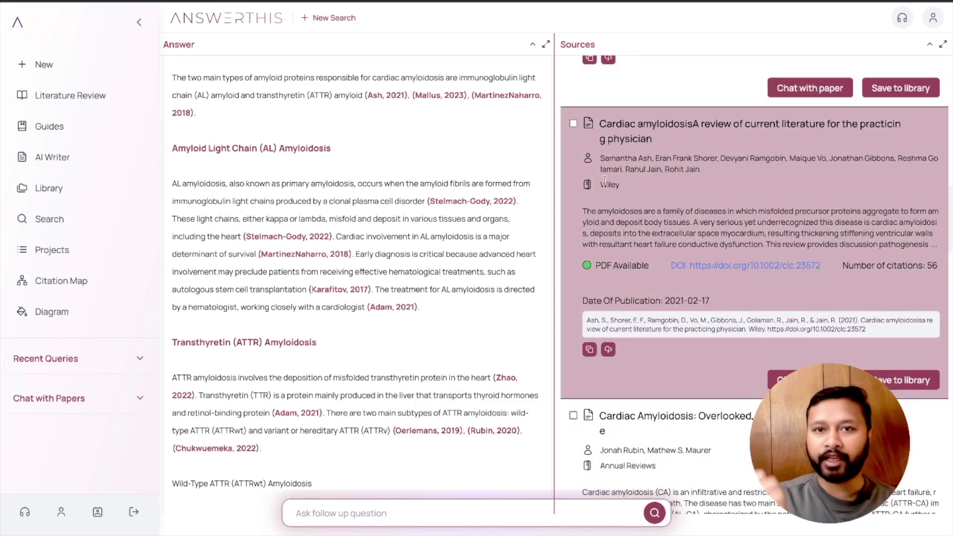
scroll(605, 179, "down", 5)
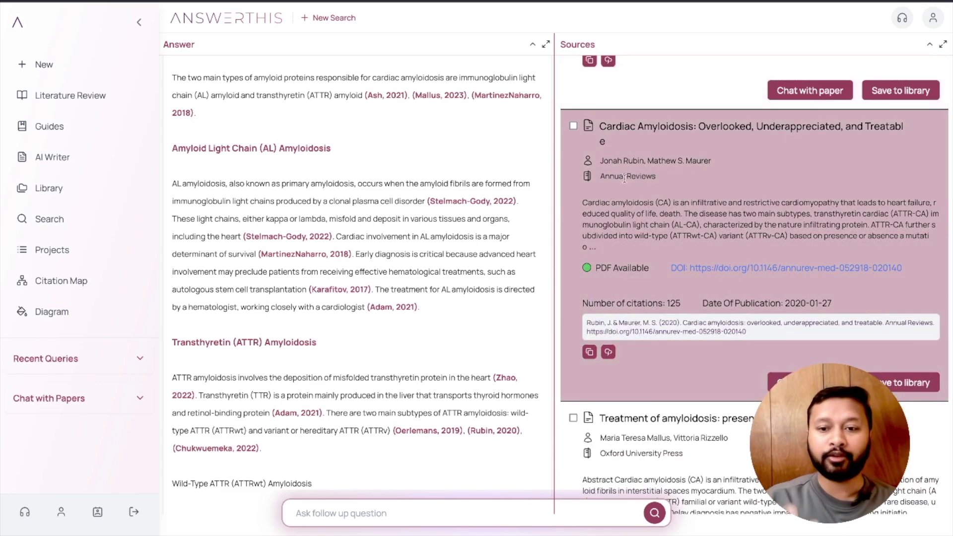
scroll(625, 179, "down", 3)
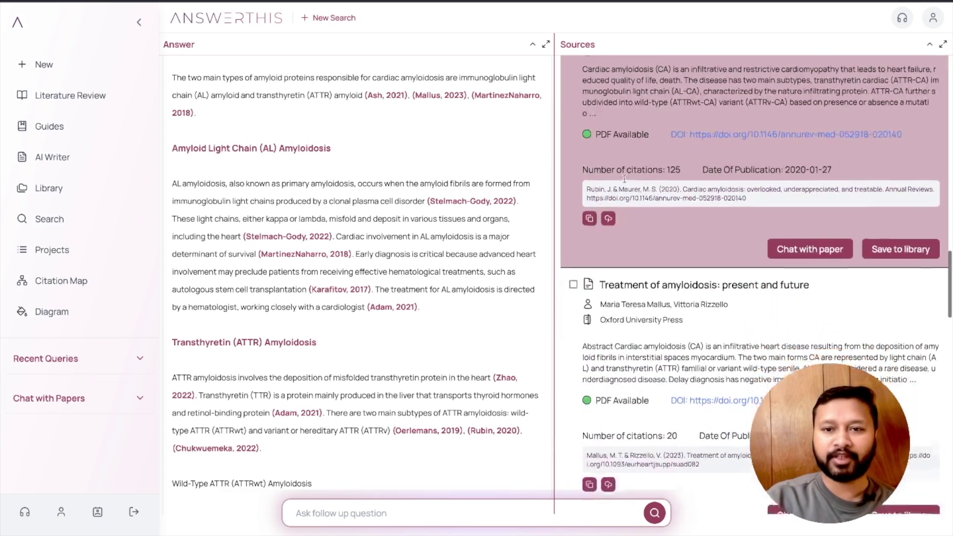
scroll(625, 179, "down", 2)
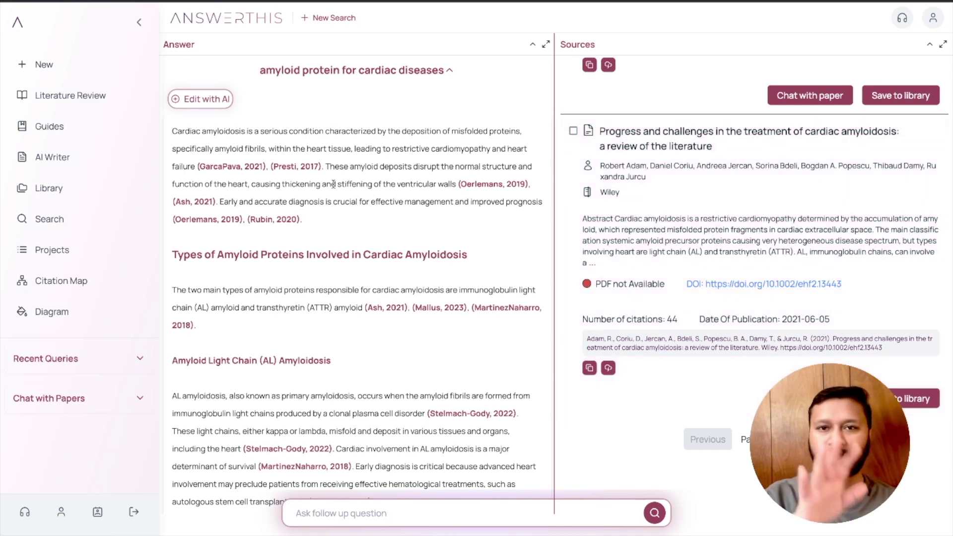
Review the answer down through its APA reference list to the applied search filters and the export options below it.
scroll(333, 184, "down", 20)
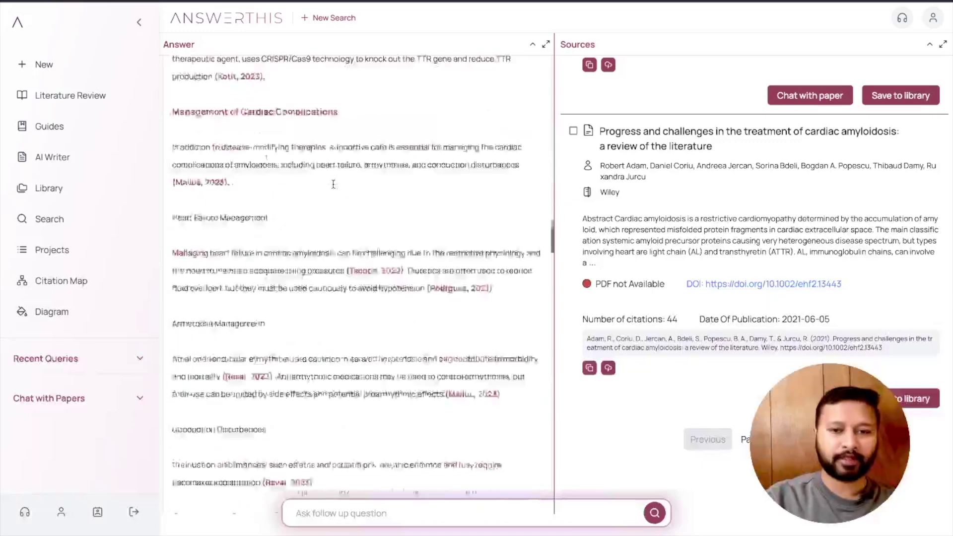
scroll(333, 184, "up", 8)
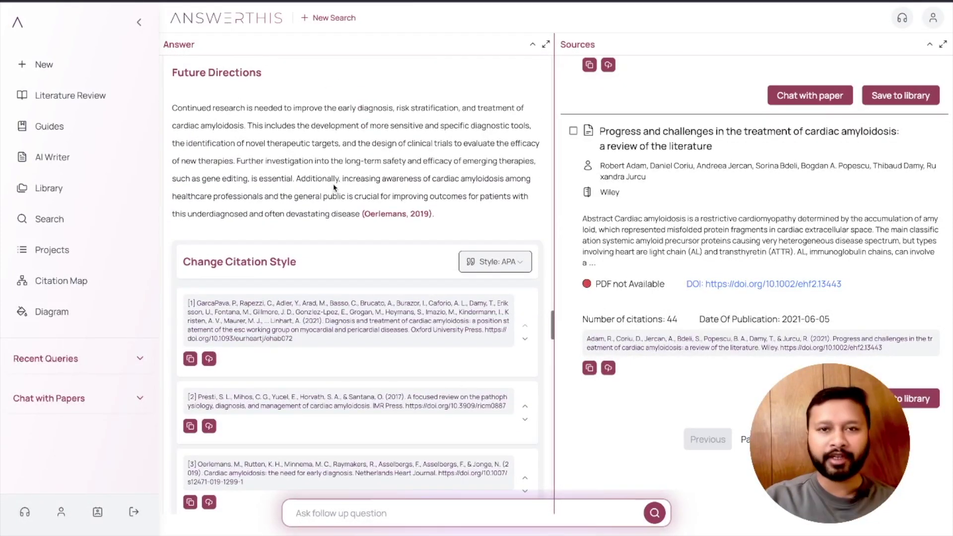
scroll(334, 188, "down", 20)
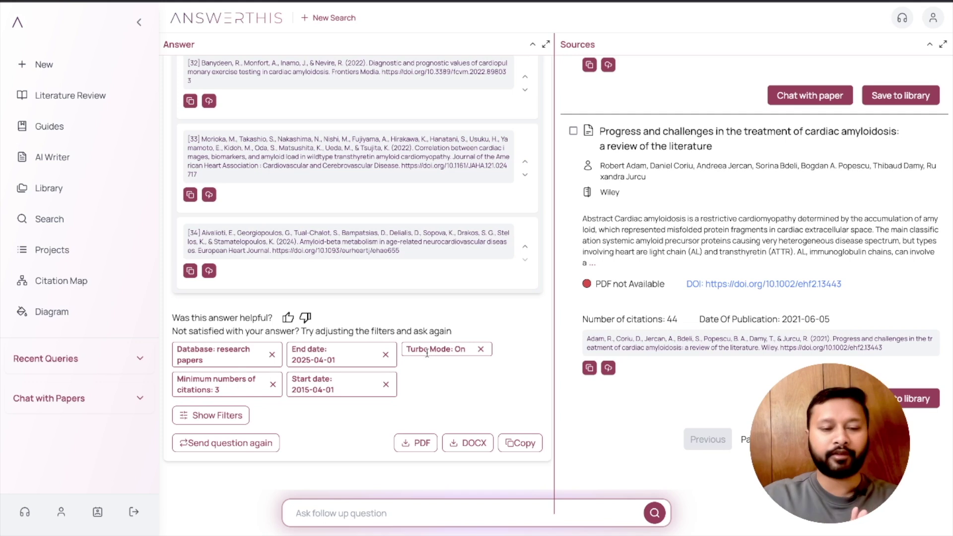
scroll(400, 196, "up", 20)
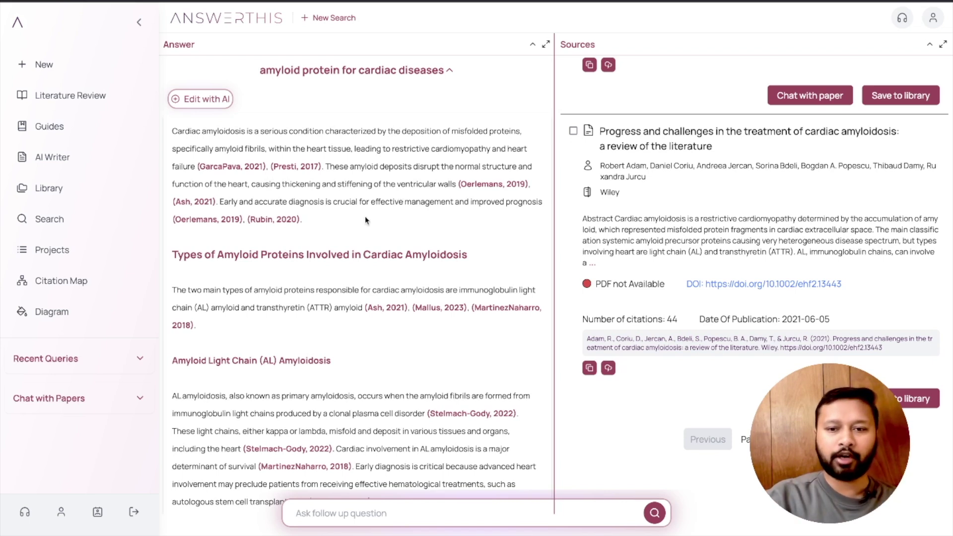
Open the generated literature review for editing with AI.
scroll(366, 220, "down", 10)
scroll(365, 219, "up", 10)
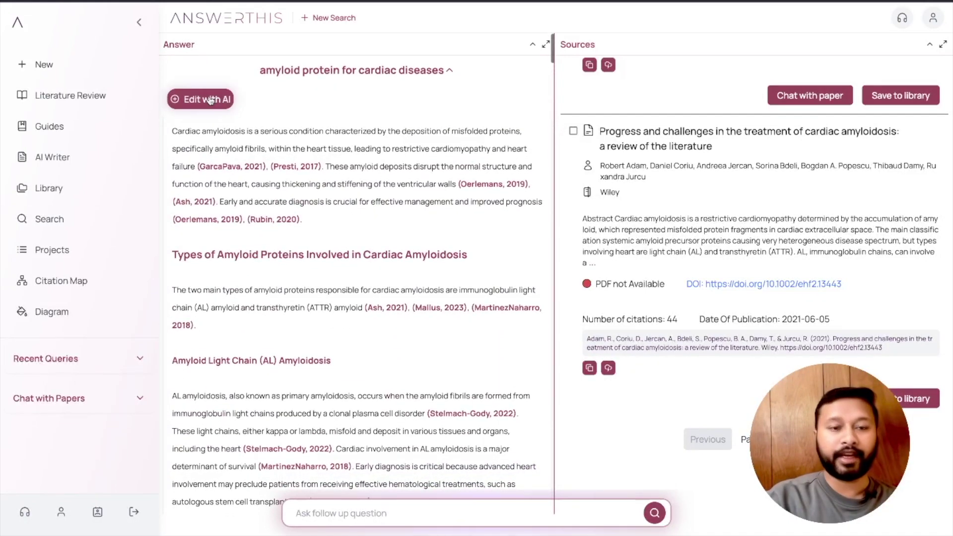
left_click(211, 100)
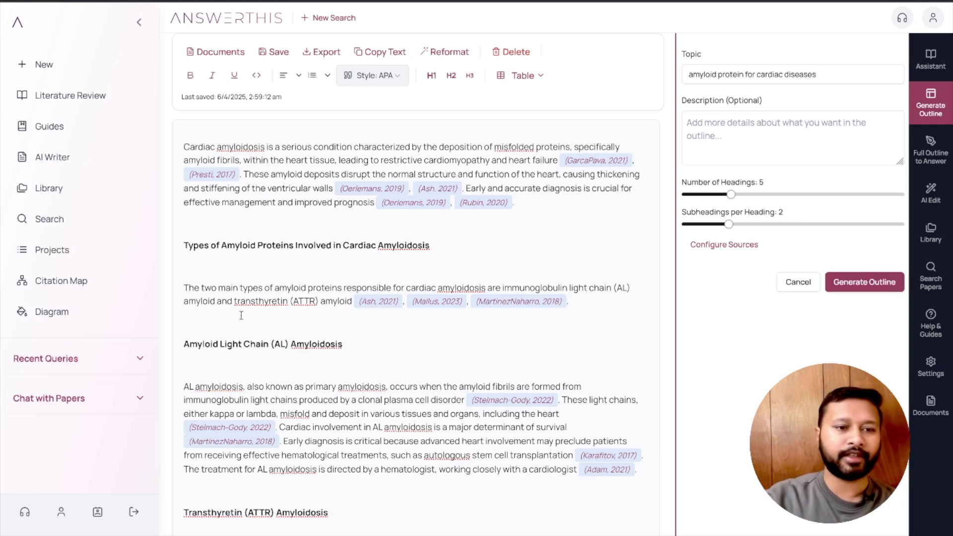
In Citation Map, search for DOI 10.1021/acs.jpcb.3c00540 and set the paper found as the origin of the citation graph.
left_click(63, 282)
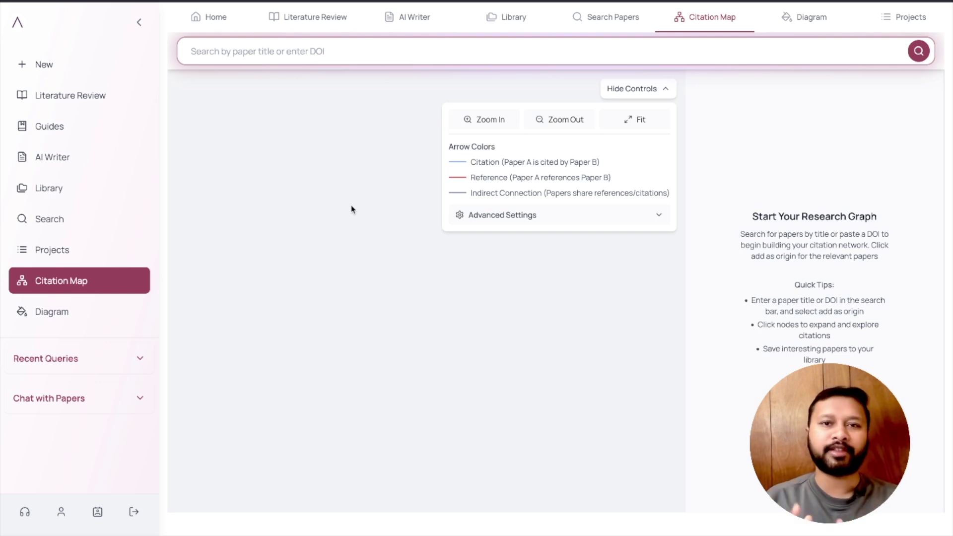
left_click(267, 48)
type("10.1021/acs.jpcb.3c00540")
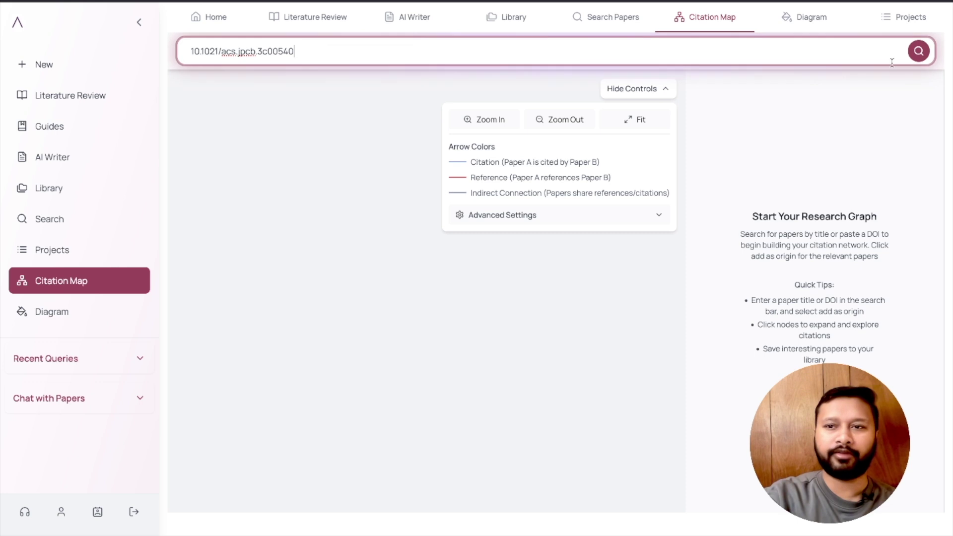
left_click(919, 51)
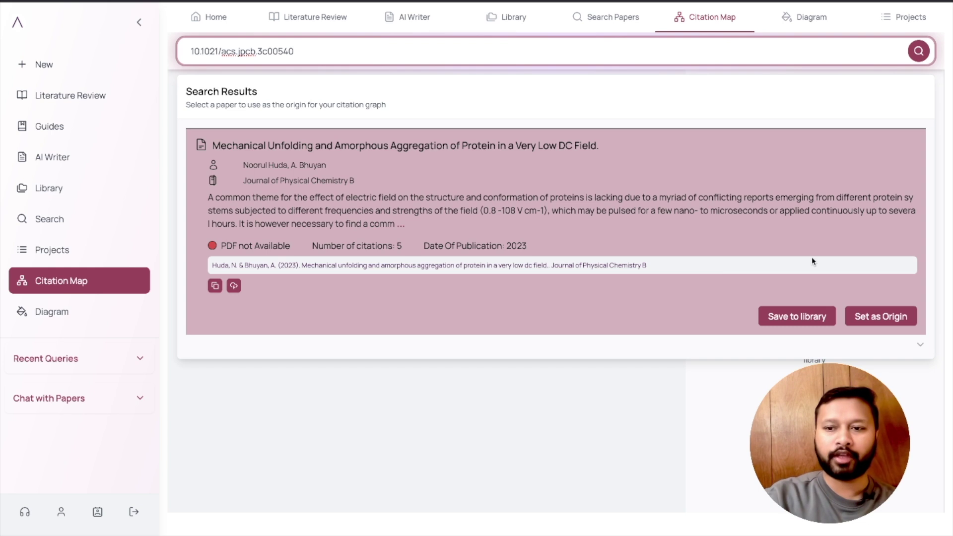
left_click(873, 322)
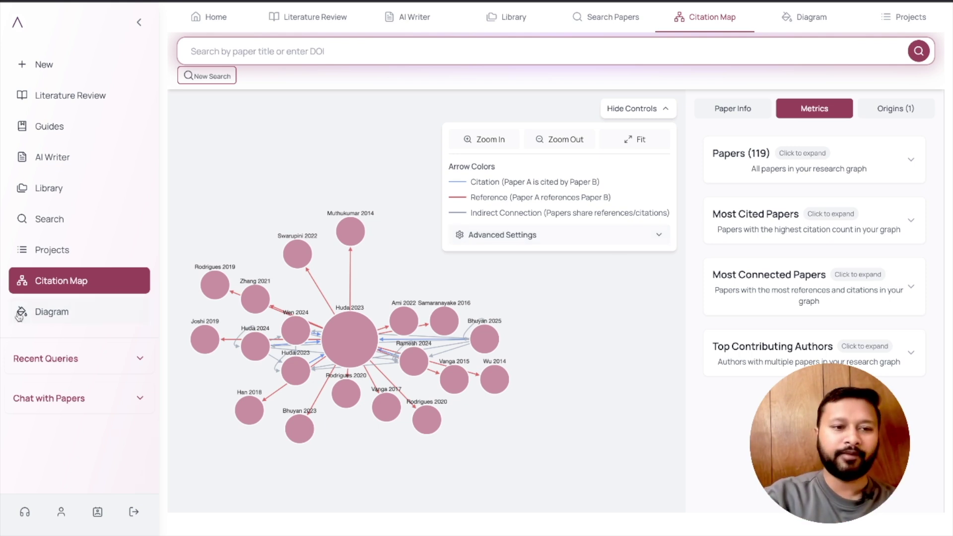
Open the Diagram tool and look through its predefined diagram types, from Flowchart down to XY Chart.
left_click(56, 310)
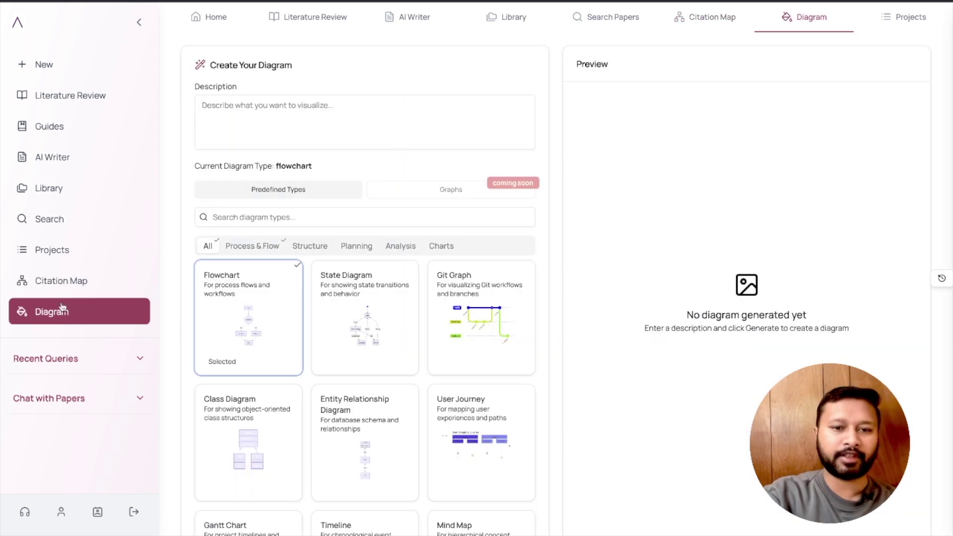
scroll(365, 331, "down", 1)
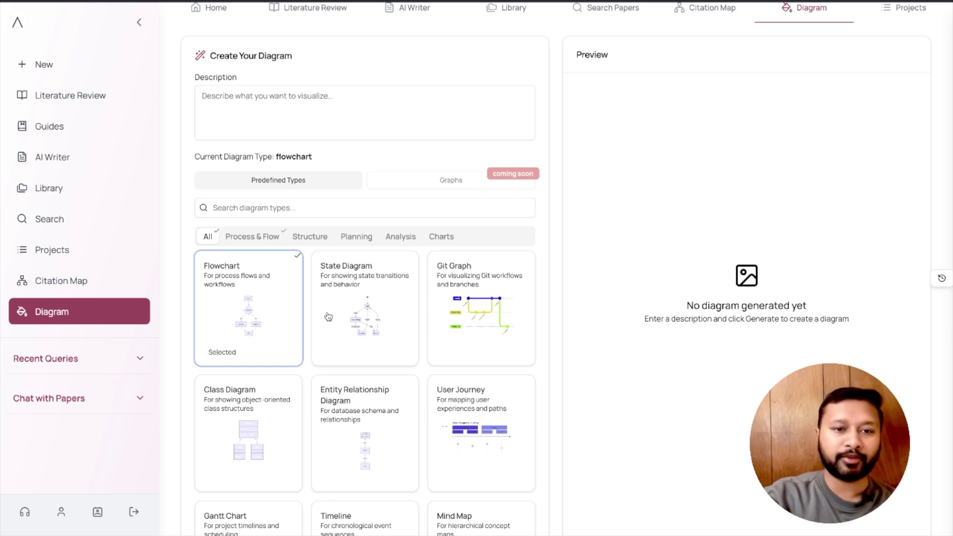
scroll(323, 336, "down", 2)
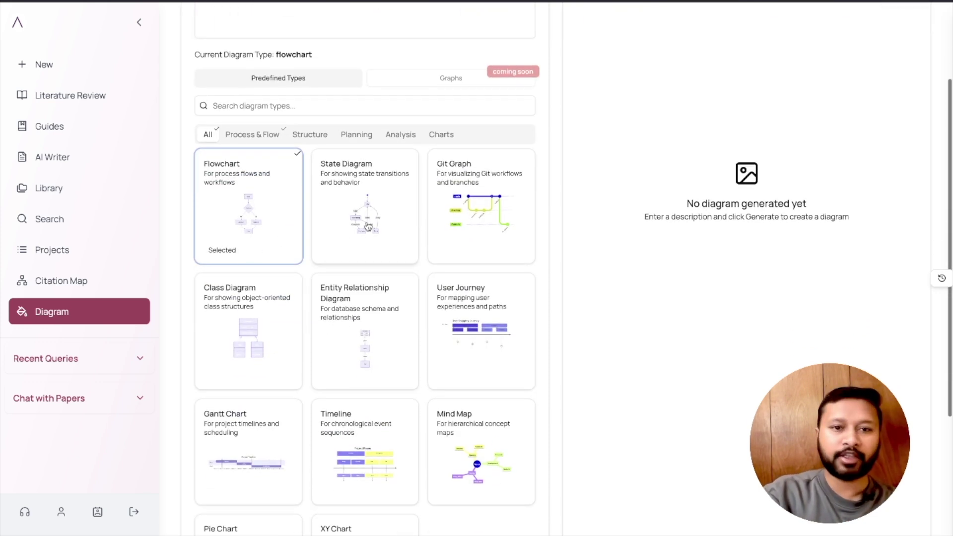
scroll(368, 227, "down", 2)
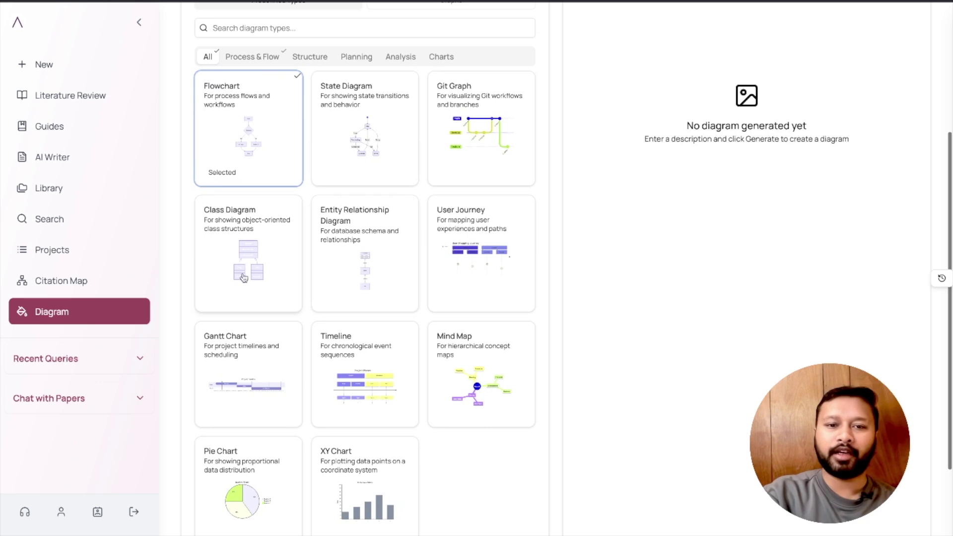
scroll(338, 357, "down", 2)
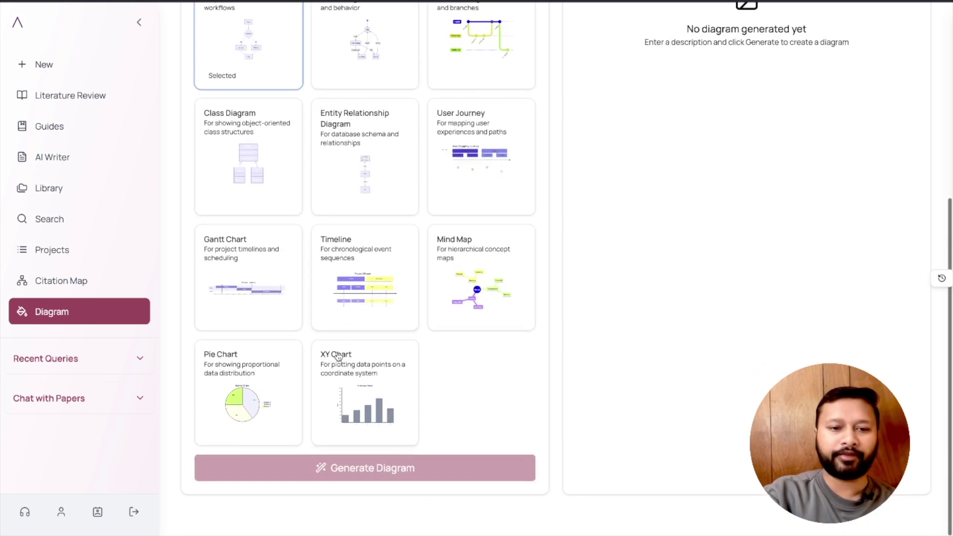